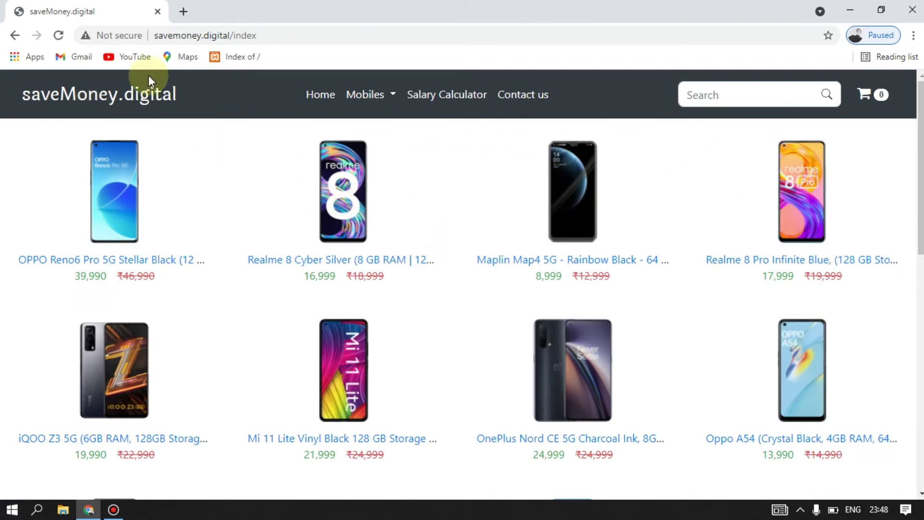
# - Open the Salary Calculator for Central Government Employees and set the pay level to 1
pyautogui.click(458, 102)
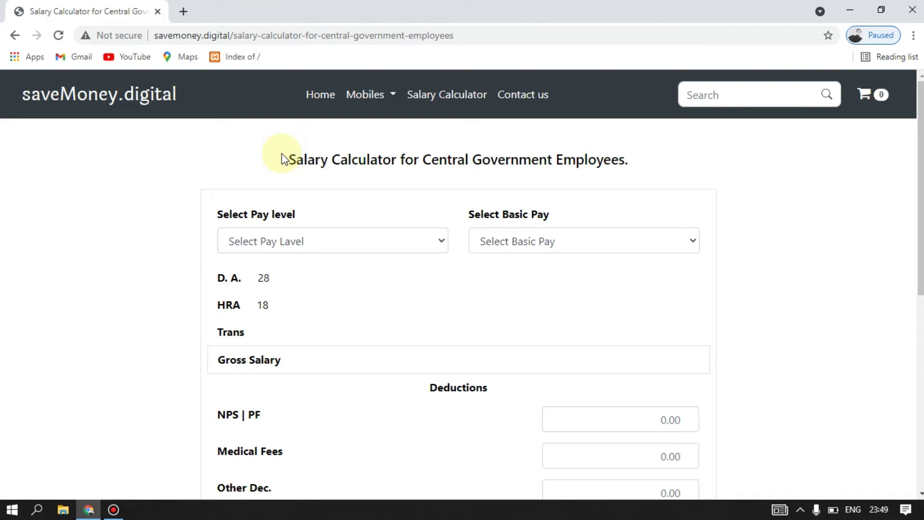
pyautogui.scroll(-2, 846, 290)
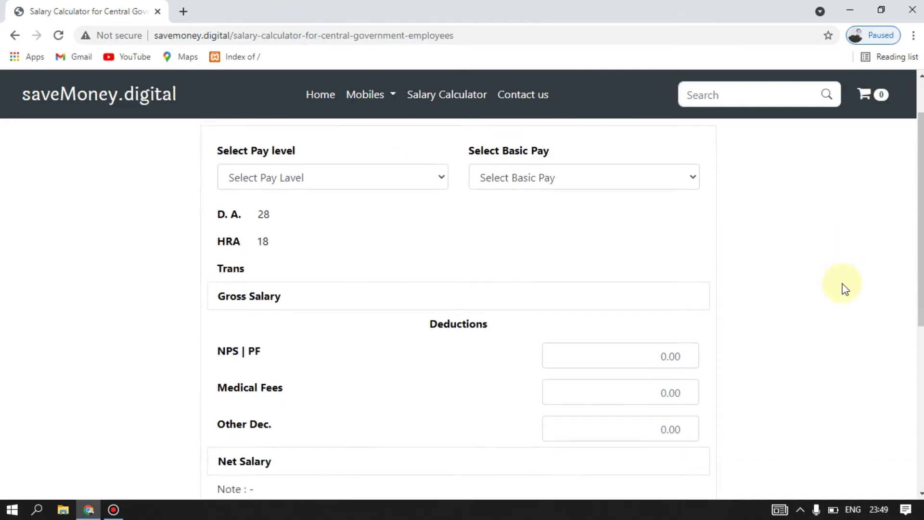
pyautogui.scroll(2, 846, 289)
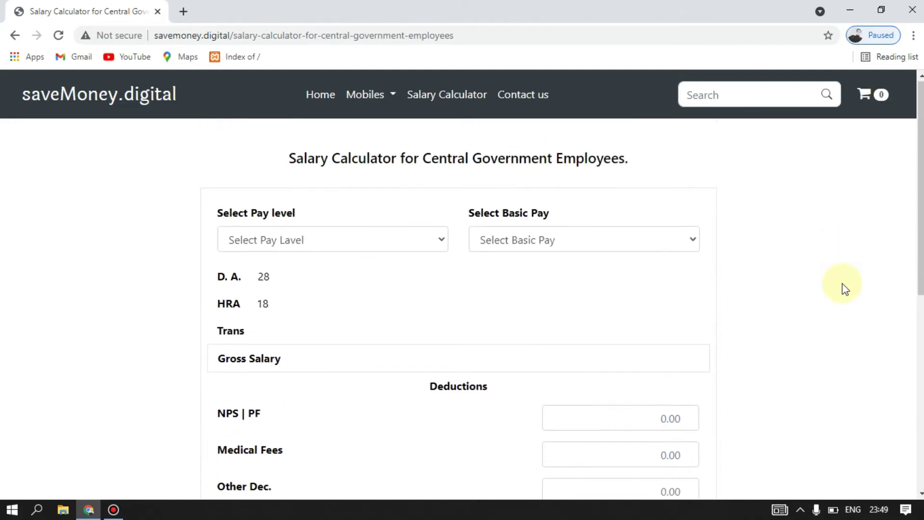
pyautogui.click(367, 245)
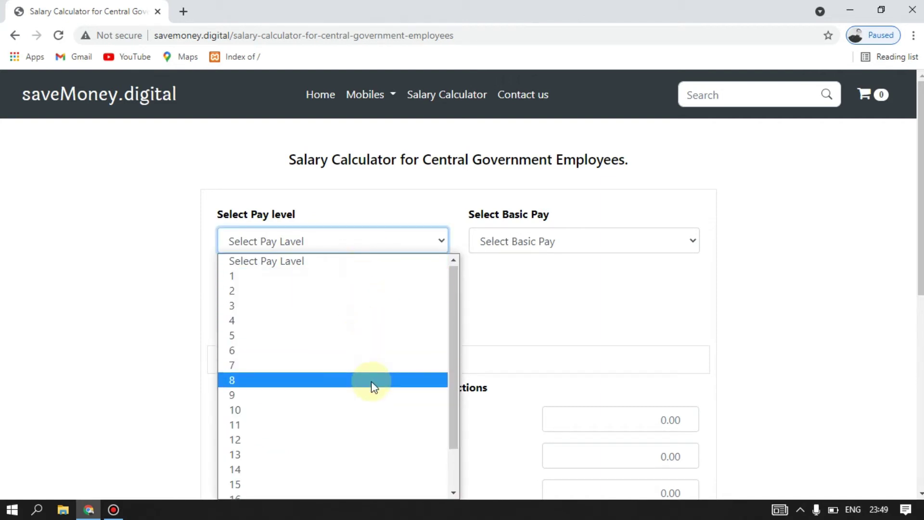
pyautogui.scroll(-2, 373, 385)
pyautogui.scroll(2, 371, 383)
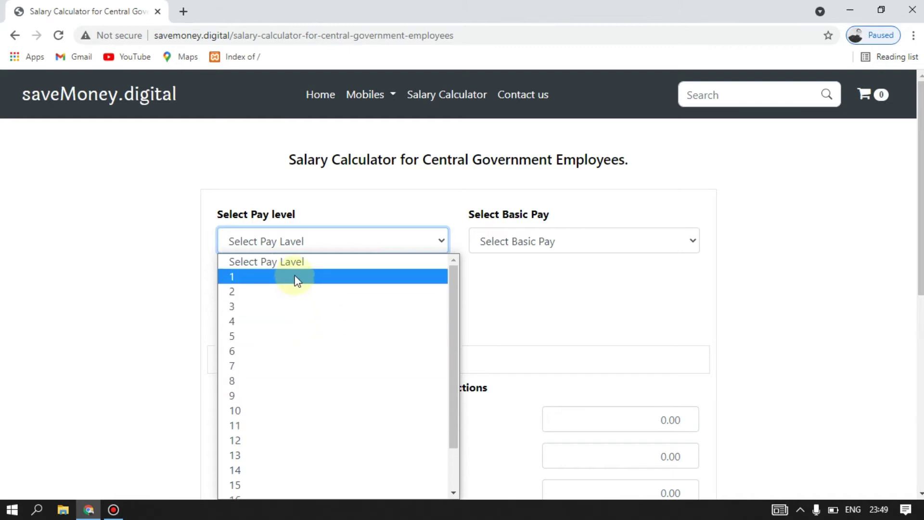
pyautogui.click(348, 277)
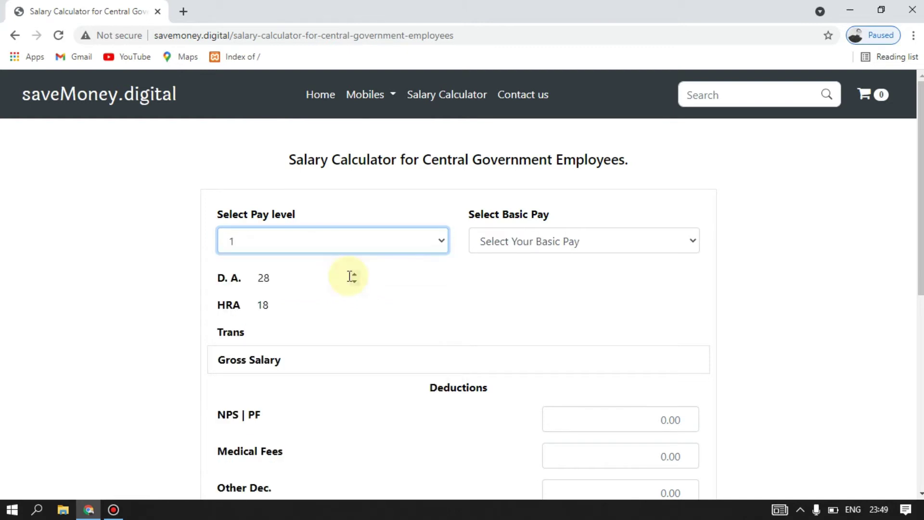
# - Set the basic pay to 18500
pyautogui.click(620, 251)
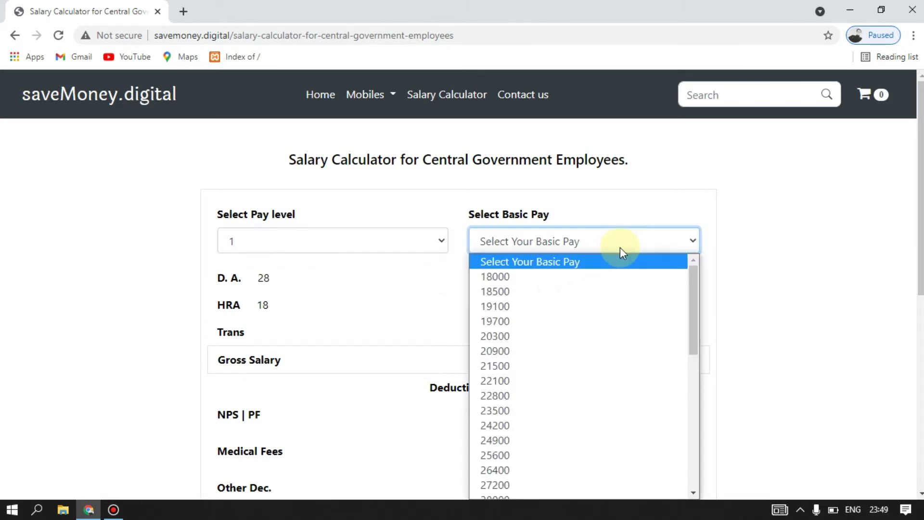
pyautogui.scroll(-1, 620, 247)
pyautogui.click(616, 204)
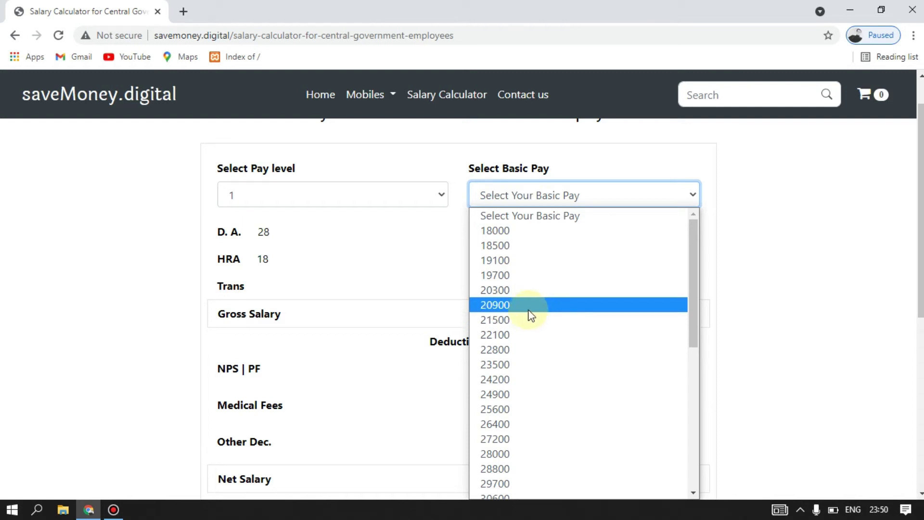
pyautogui.click(541, 244)
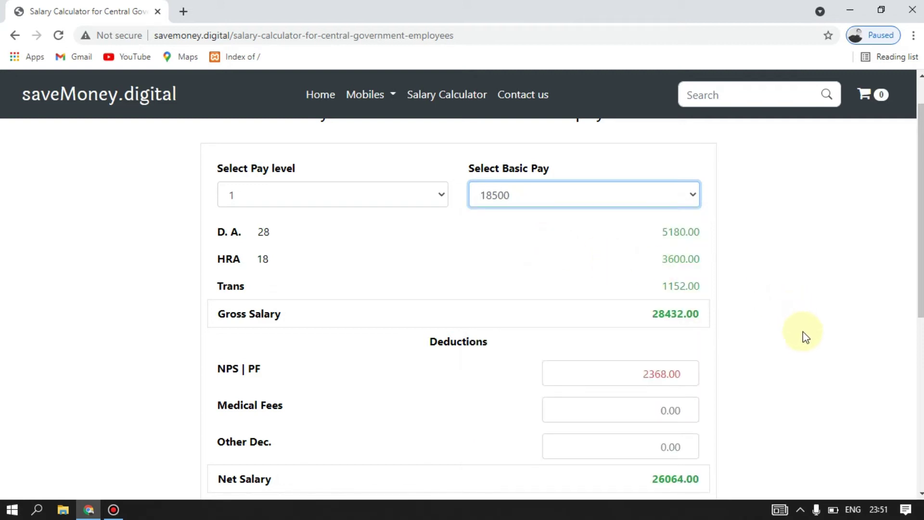
# - Examine the D.A. rate and the calculated D.A. and HRA amounts for the selected basic pay
pyautogui.scroll(1, 806, 337)
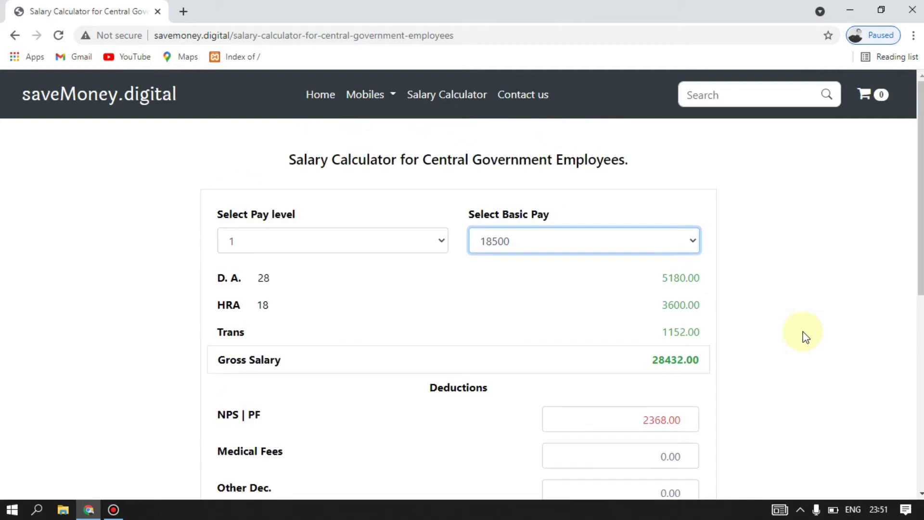
pyautogui.scroll(-1, 806, 337)
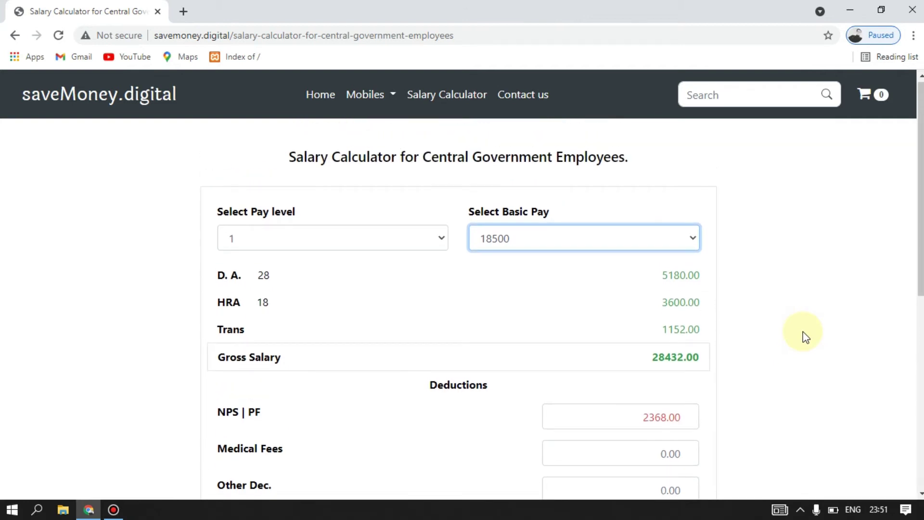
pyautogui.scroll(-1, 804, 336)
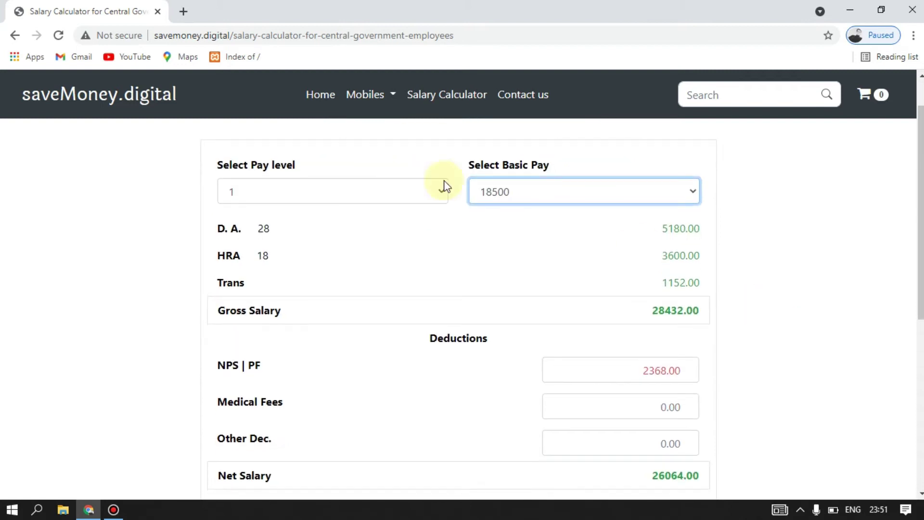
pyautogui.click(216, 231)
pyautogui.moveTo(216, 231); pyautogui.dragTo(243, 240)
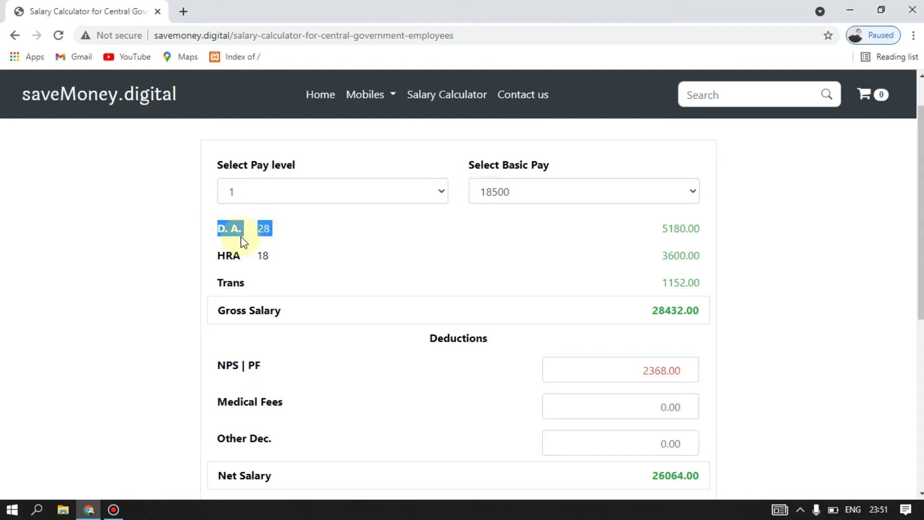
pyautogui.click(296, 239)
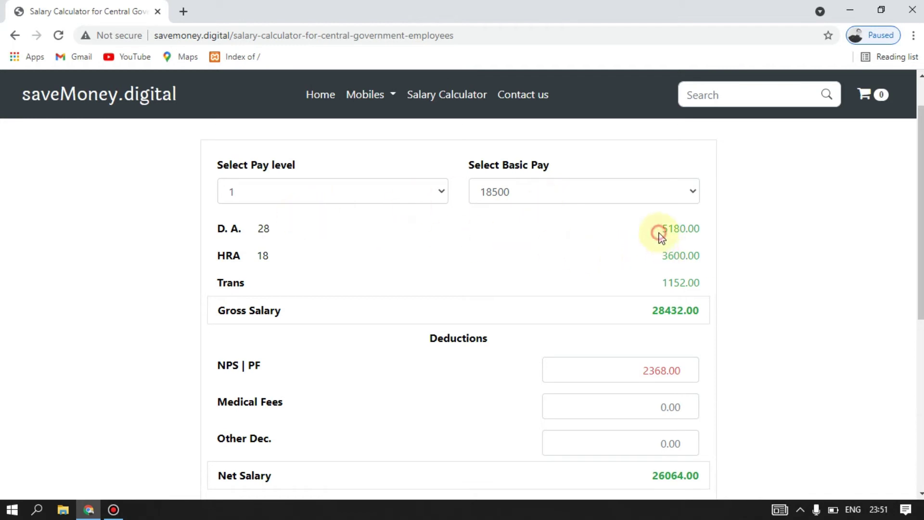
pyautogui.moveTo(663, 230); pyautogui.dragTo(701, 232)
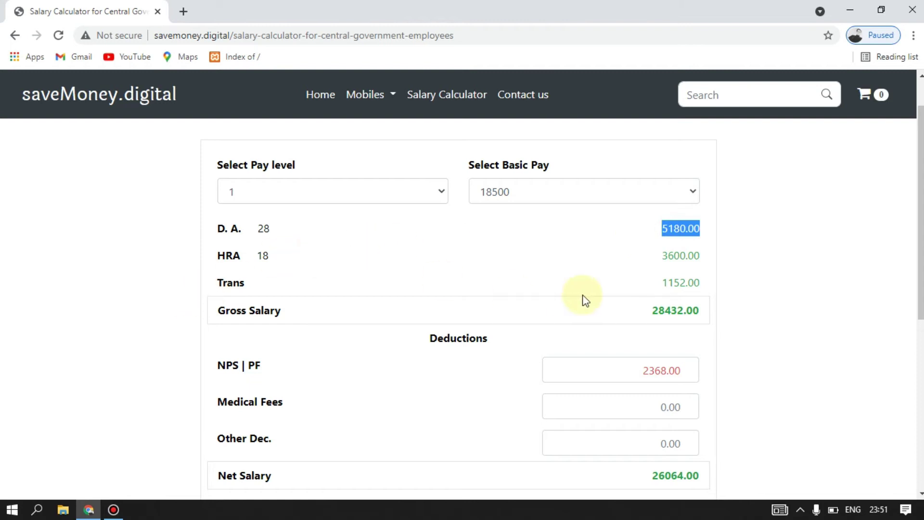
pyautogui.doubleClick(664, 262)
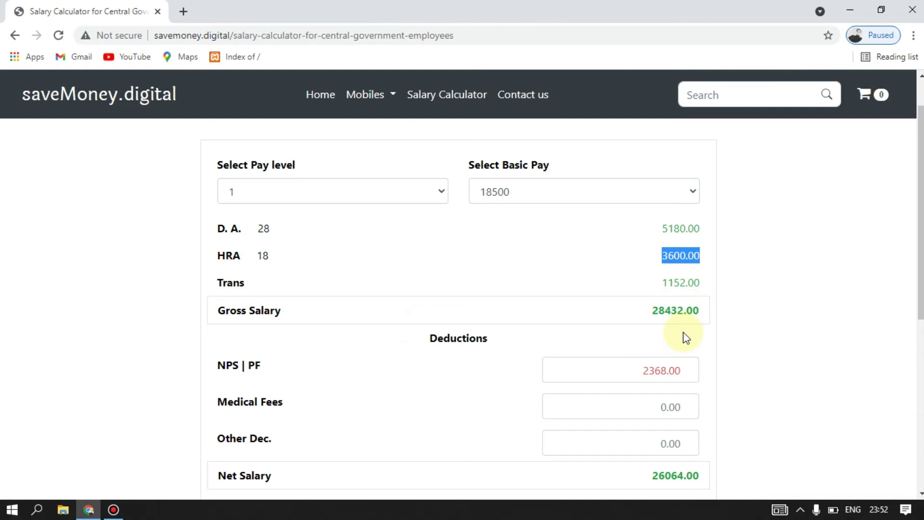
# - Review the Deductions section, checking the automatically calculated NPS | PF amount
pyautogui.scroll(-1, 446, 330)
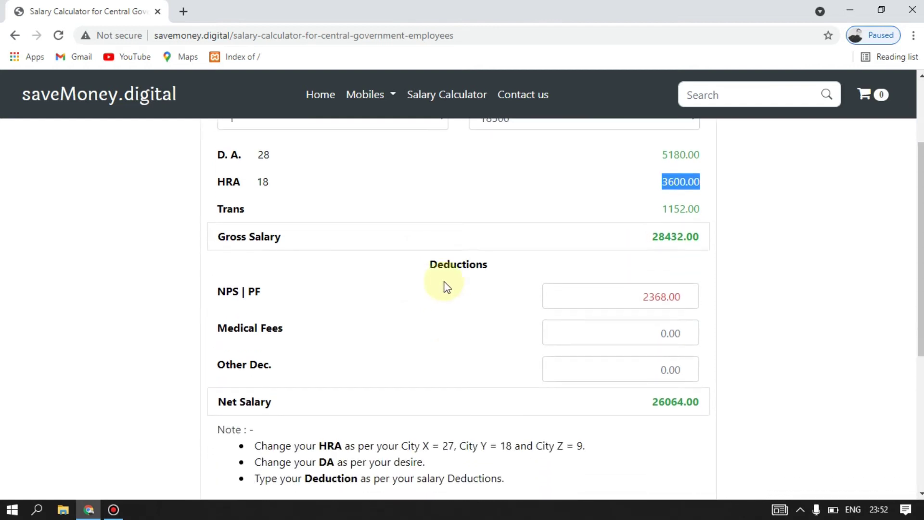
pyautogui.doubleClick(433, 264)
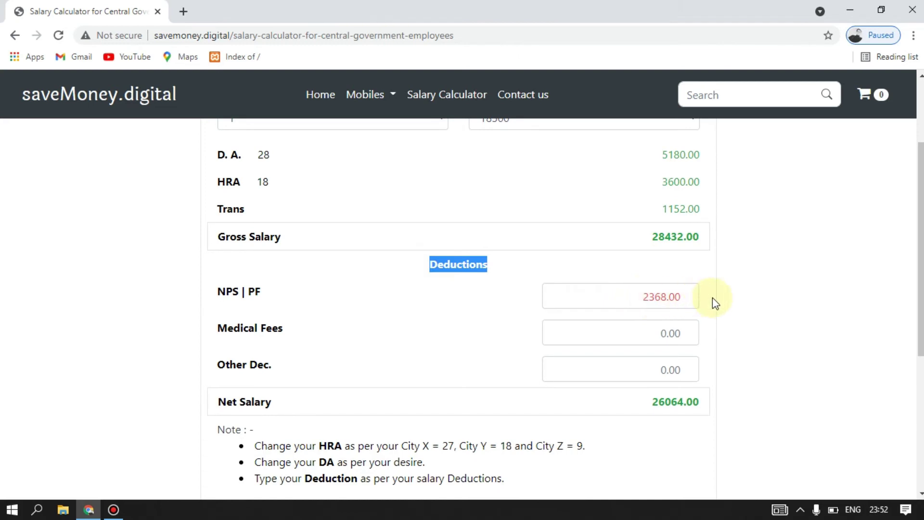
pyautogui.moveTo(625, 292); pyautogui.dragTo(705, 300)
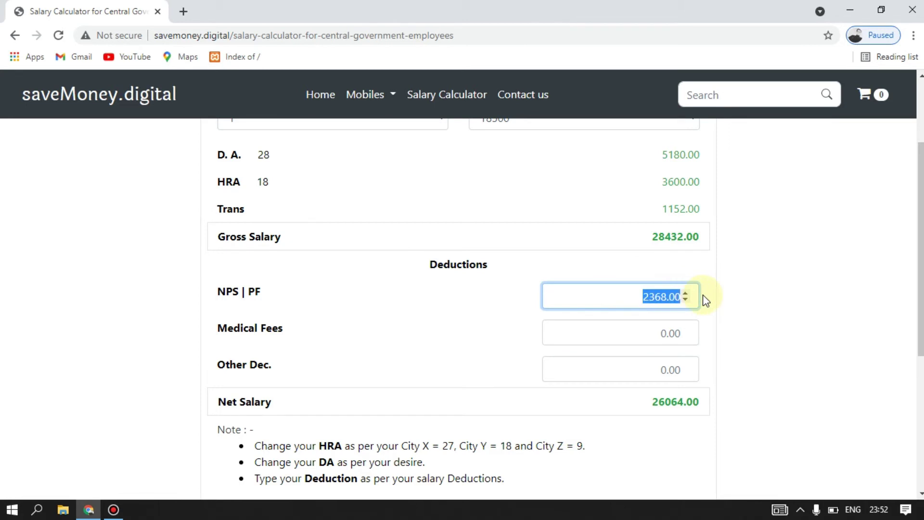
pyautogui.click(500, 309)
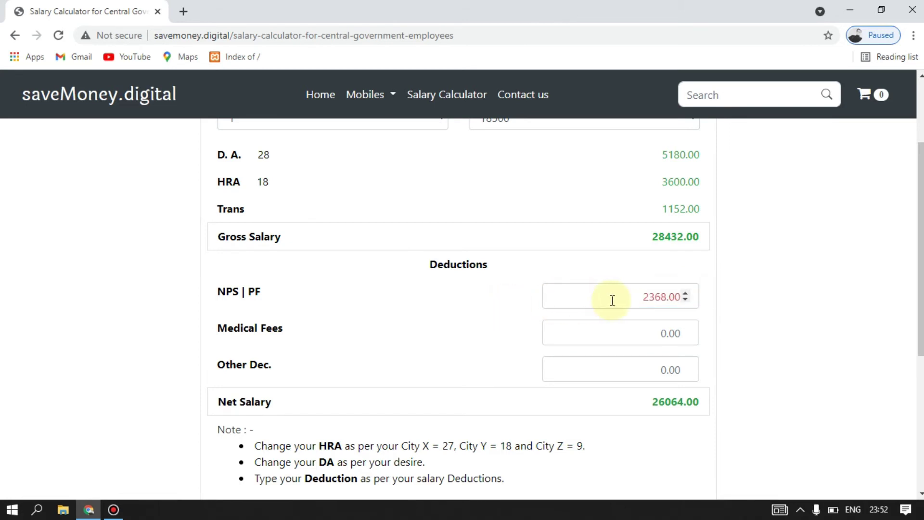
pyautogui.moveTo(614, 300); pyautogui.dragTo(713, 315)
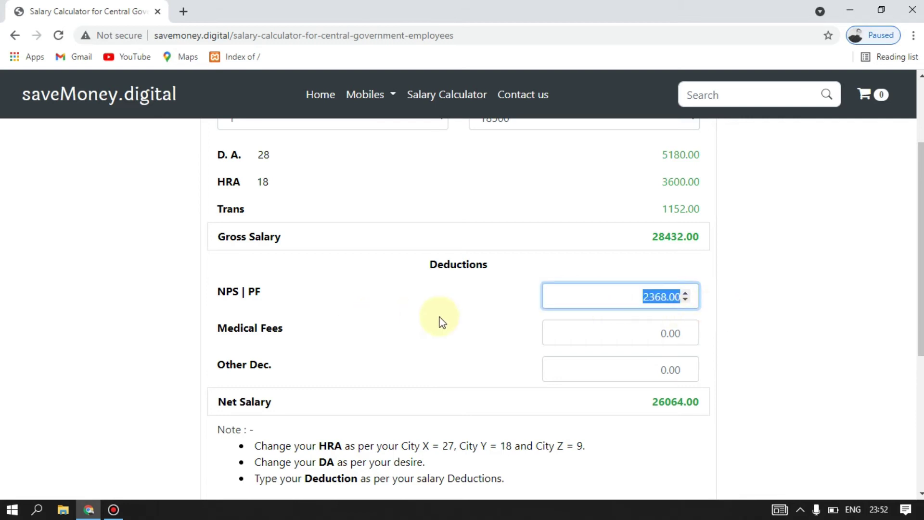
pyautogui.click(600, 302)
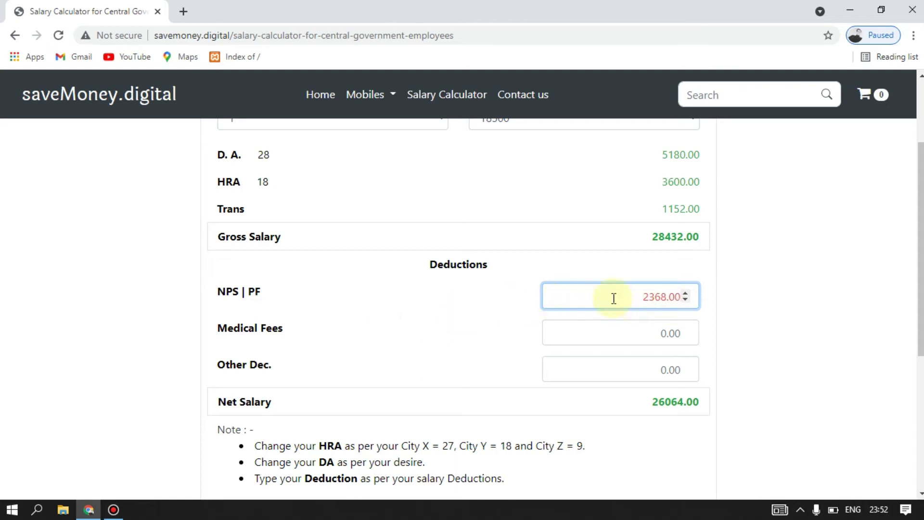
pyautogui.click(501, 284)
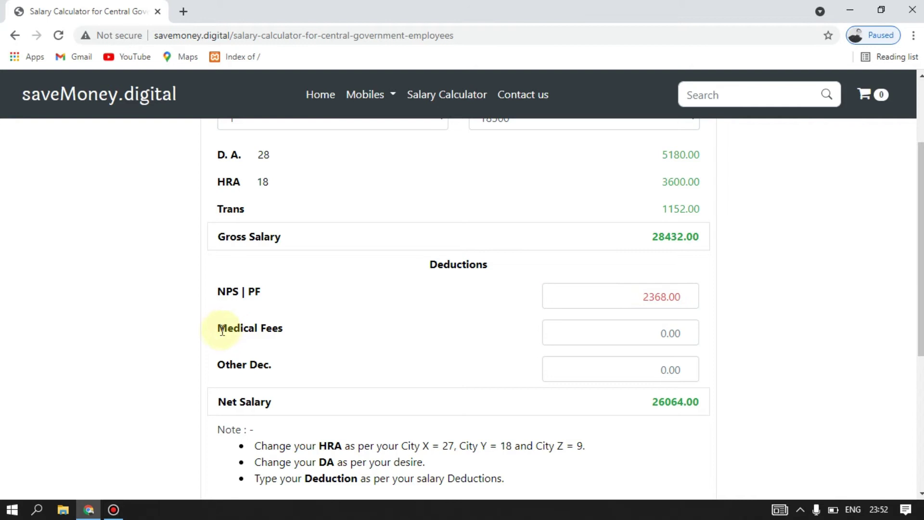
# - Enter deductions of 125 for Medical Fees and 1 for Other Dec
pyautogui.moveTo(219, 331); pyautogui.dragTo(286, 340)
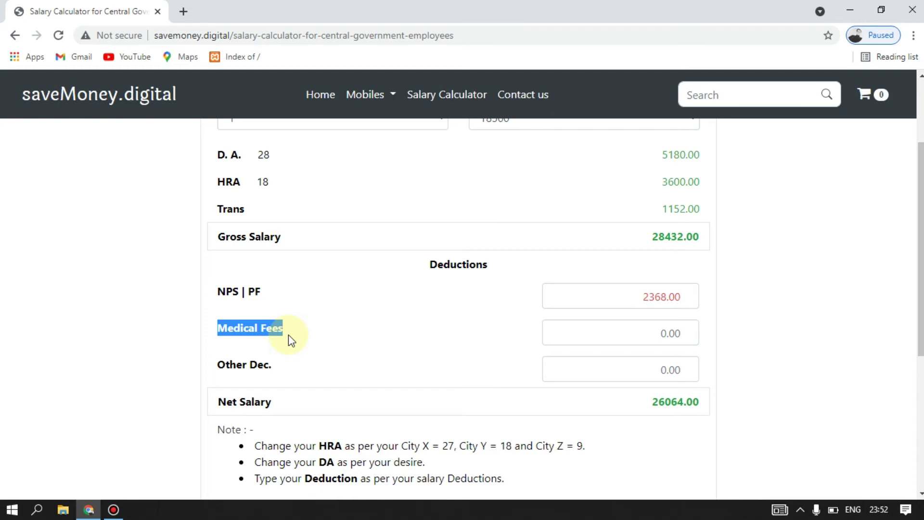
pyautogui.click(656, 333)
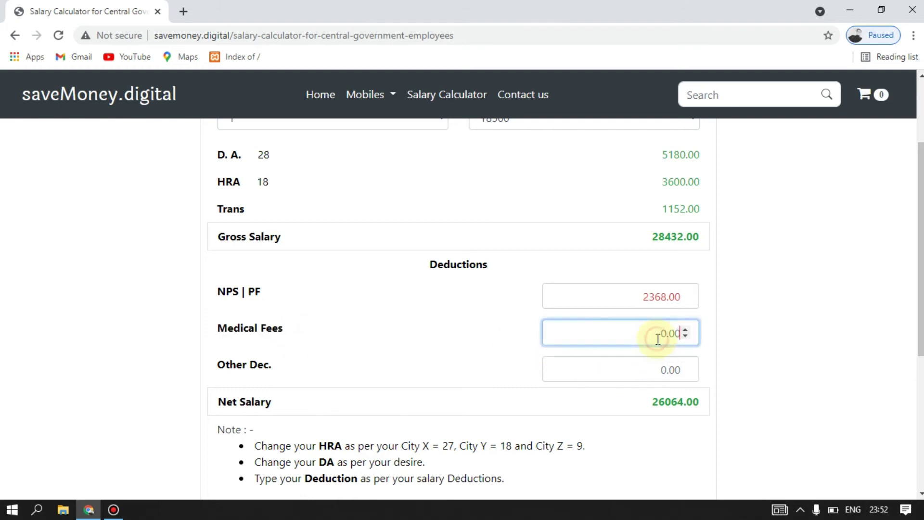
pyautogui.write('125')
pyautogui.click(656, 367)
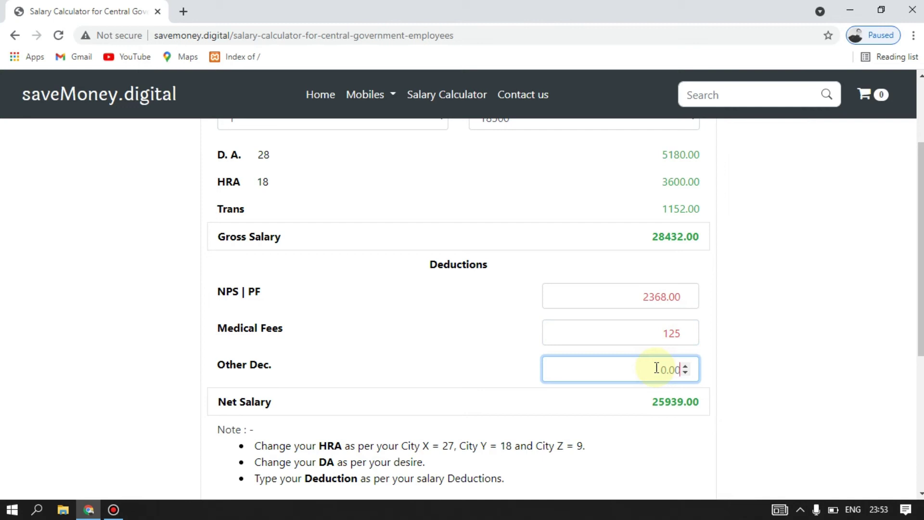
pyautogui.write('1')
pyautogui.click(490, 380)
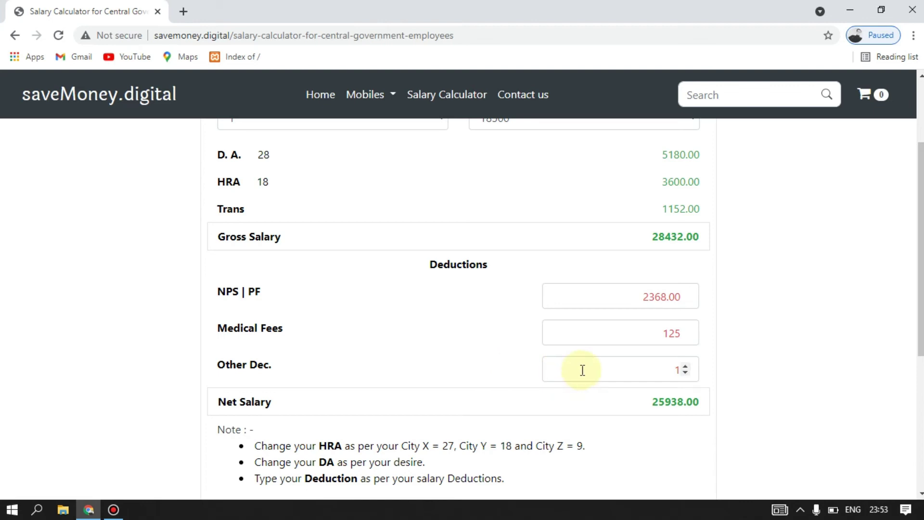
# - Check the net salary after deductions, and read the note on the HRA rates for the different city classes
pyautogui.moveTo(637, 373); pyautogui.dragTo(720, 379)
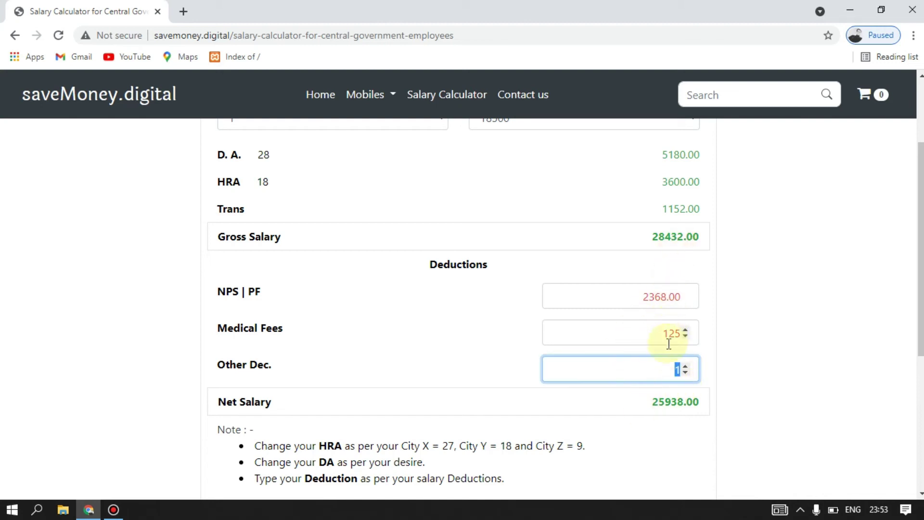
pyautogui.moveTo(638, 405); pyautogui.dragTo(705, 405)
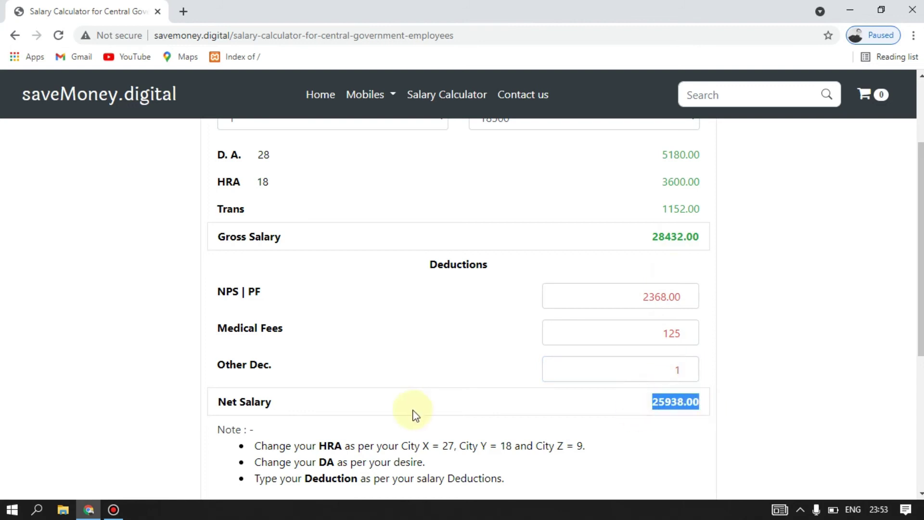
pyautogui.scroll(-2, 416, 414)
pyautogui.scroll(-1, 413, 410)
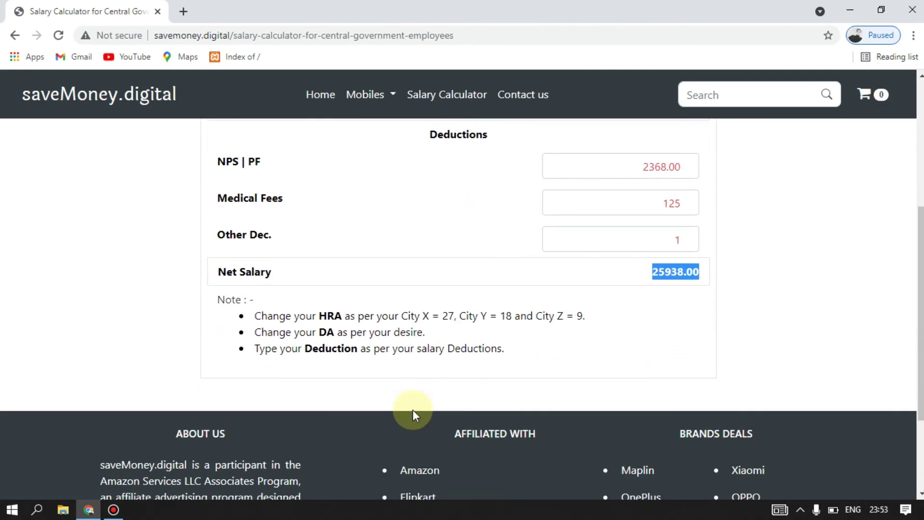
pyautogui.scroll(5, 413, 411)
pyautogui.scroll(-2, 414, 413)
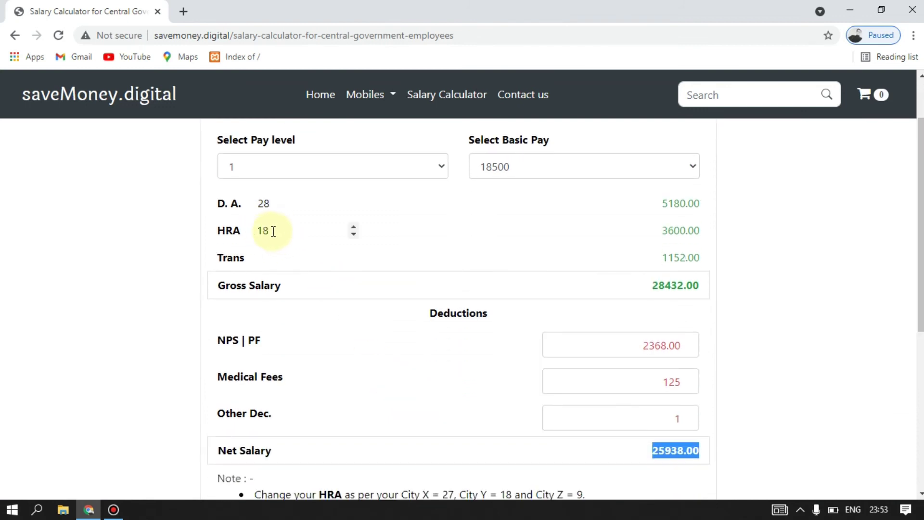
pyautogui.scroll(-1, 370, 316)
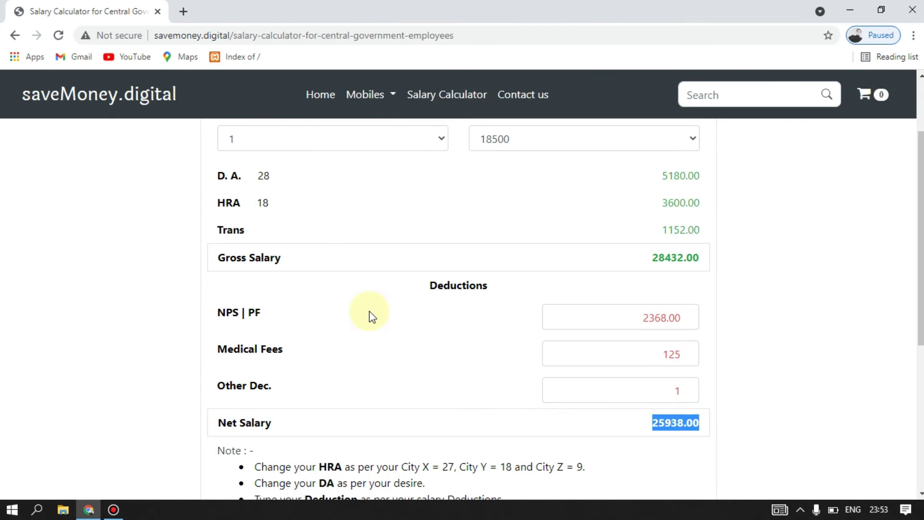
pyautogui.scroll(-2, 369, 311)
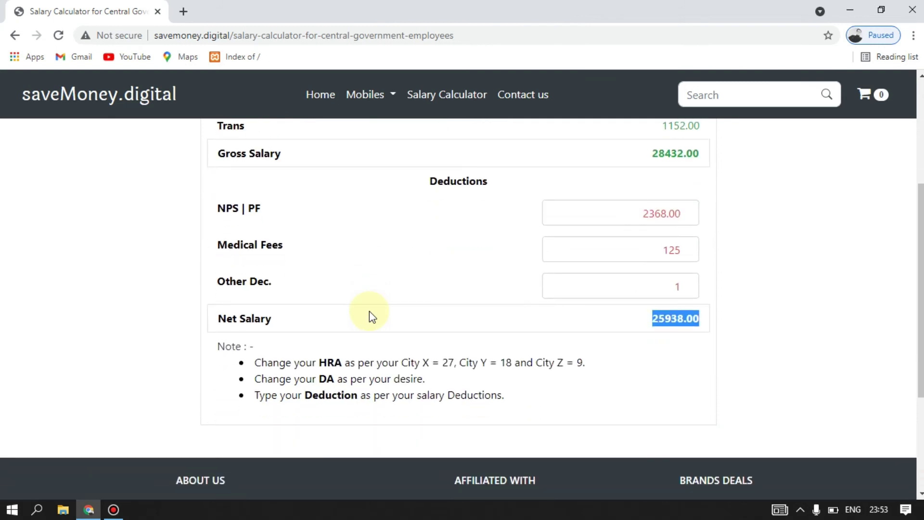
pyautogui.moveTo(401, 365); pyautogui.dragTo(582, 365)
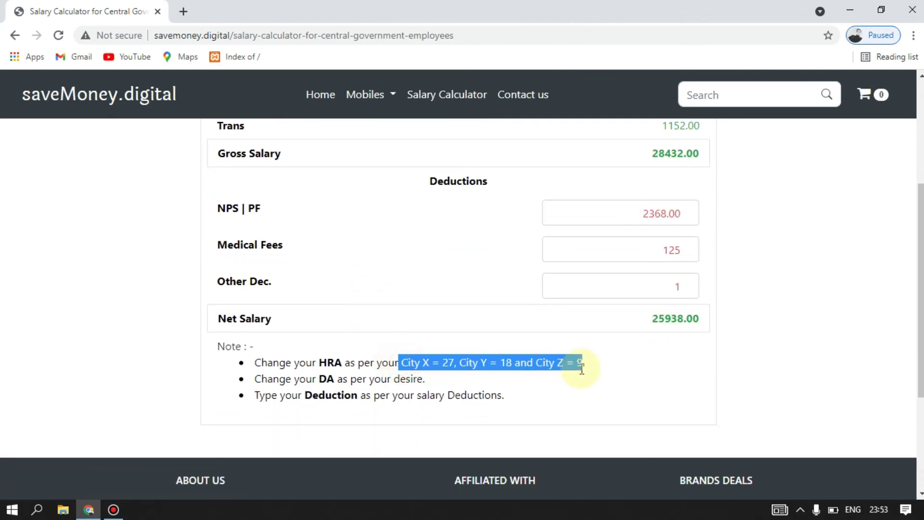
pyautogui.click(448, 366)
pyautogui.moveTo(403, 364); pyautogui.dragTo(457, 367)
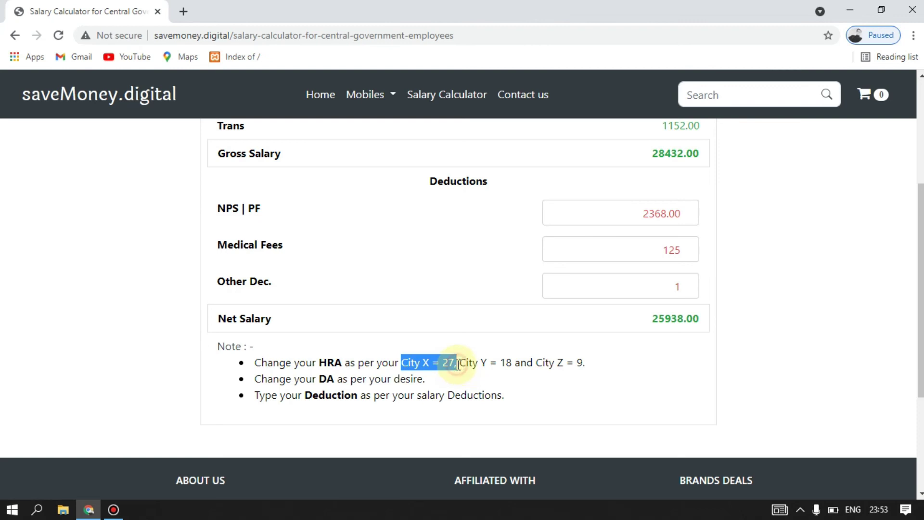
# - Highlight the City Y and City Z HRA rates one after the other in the note below the net salary
pyautogui.click(462, 364)
pyautogui.moveTo(462, 364); pyautogui.dragTo(511, 373)
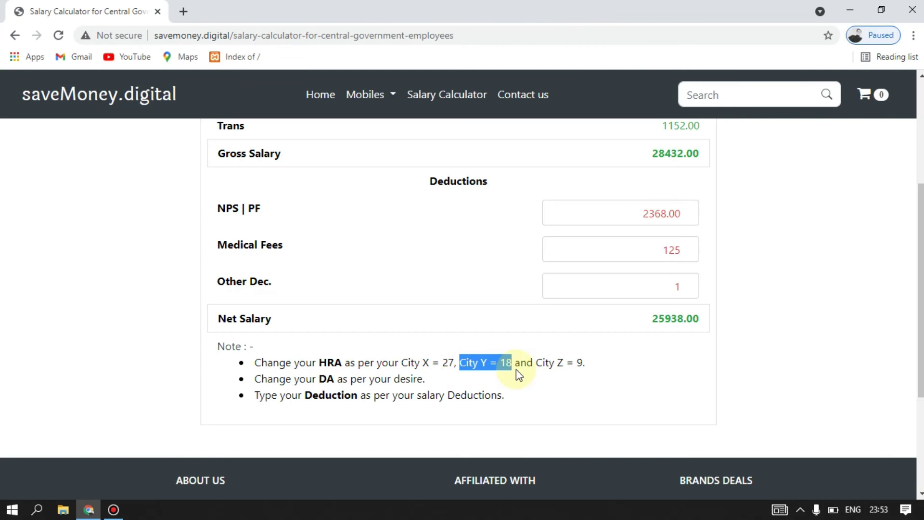
pyautogui.click(538, 362)
pyautogui.moveTo(538, 362); pyautogui.dragTo(600, 373)
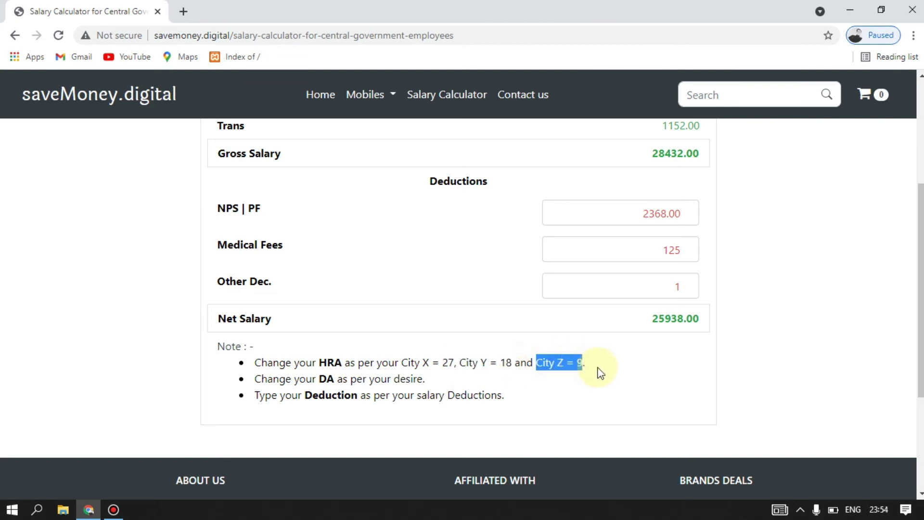
pyautogui.click(600, 373)
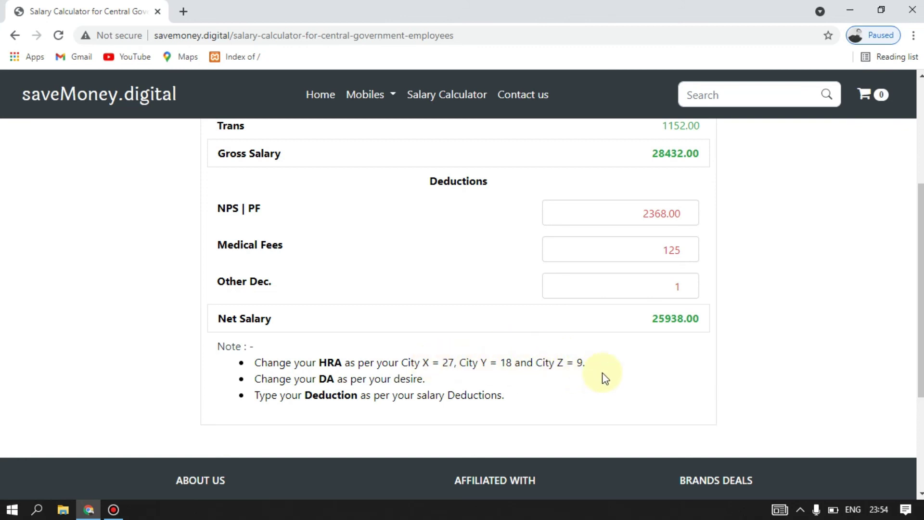
# - Set the HRA rate to 27 for City X, using the rate given in the note below the calculation
pyautogui.scroll(5, 603, 378)
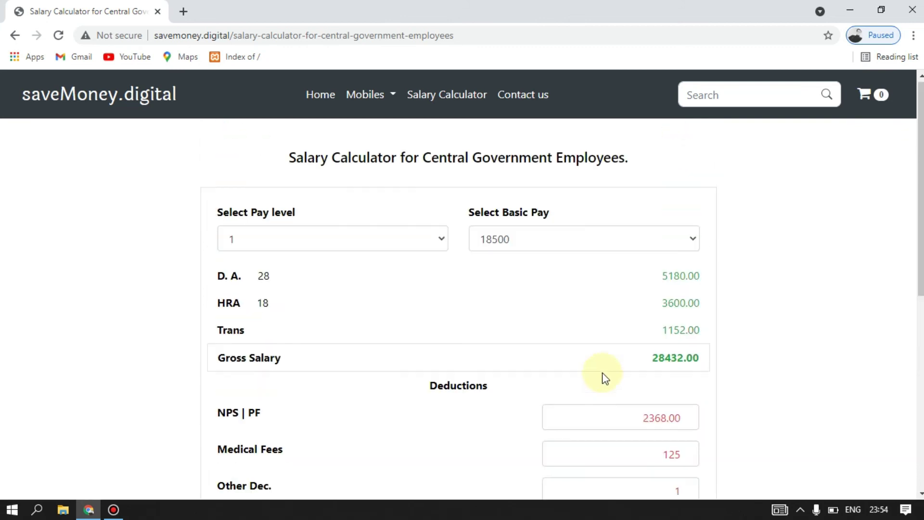
pyautogui.click(276, 306)
pyautogui.moveTo(269, 304); pyautogui.dragTo(249, 304)
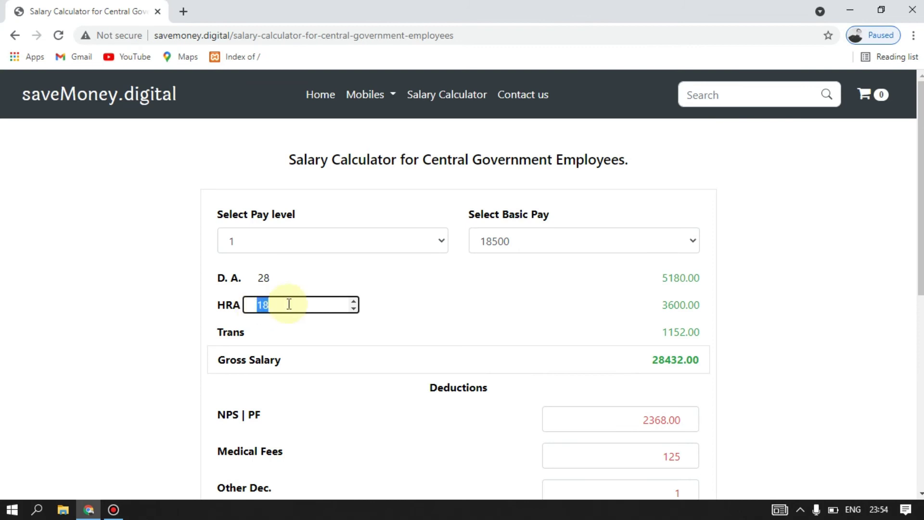
pyautogui.scroll(-4, 289, 304)
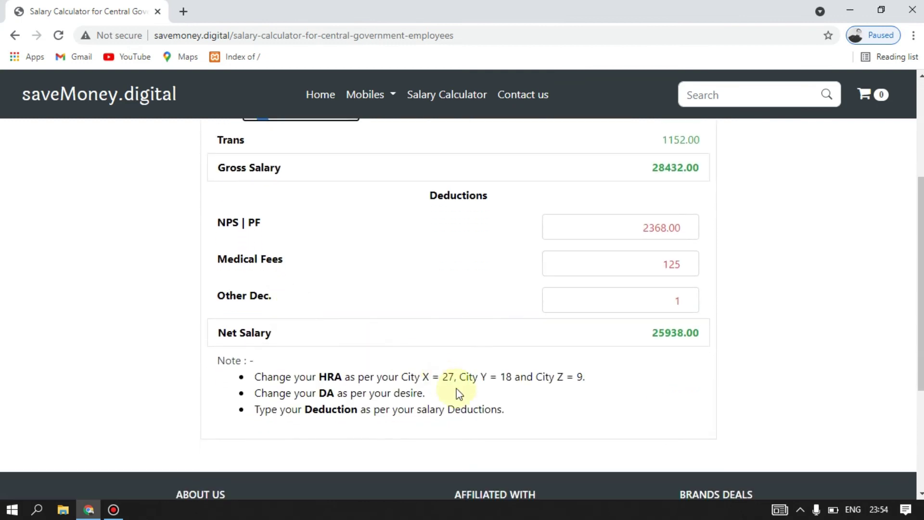
pyautogui.scroll(4, 433, 373)
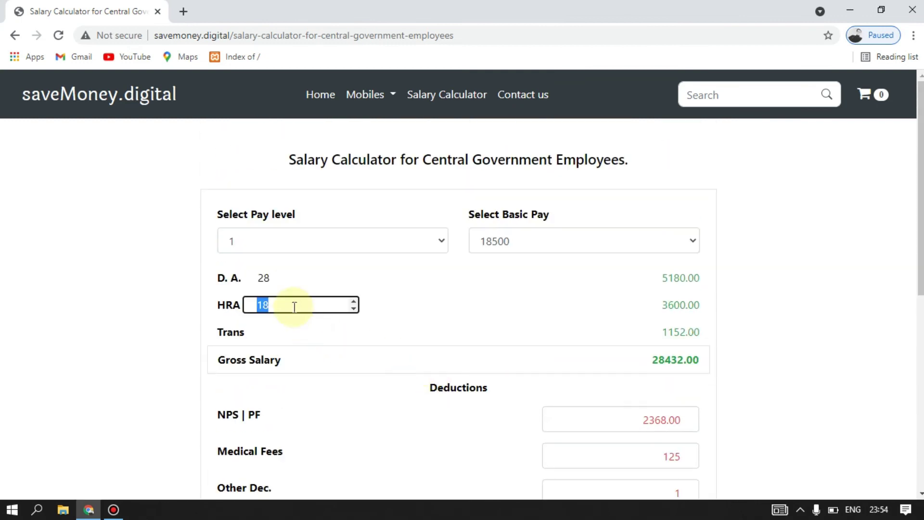
pyautogui.write('27')
pyautogui.click(405, 312)
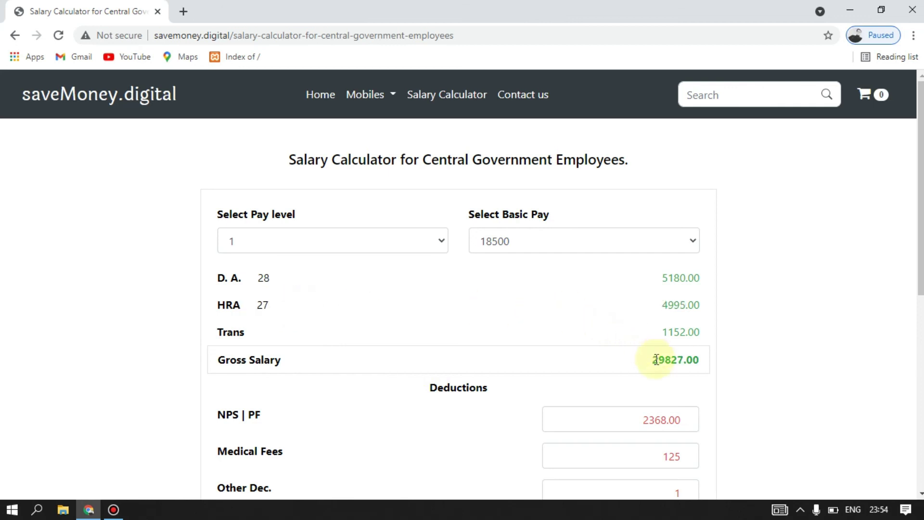
# - Check the net salary at the City X rate, and set the HRA rate to 9 for City Z
pyautogui.click(274, 303)
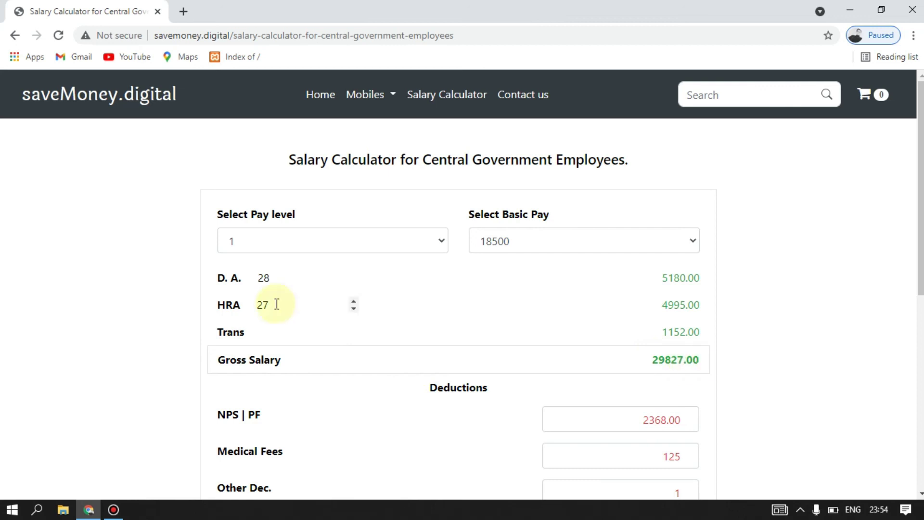
pyautogui.scroll(-4, 457, 341)
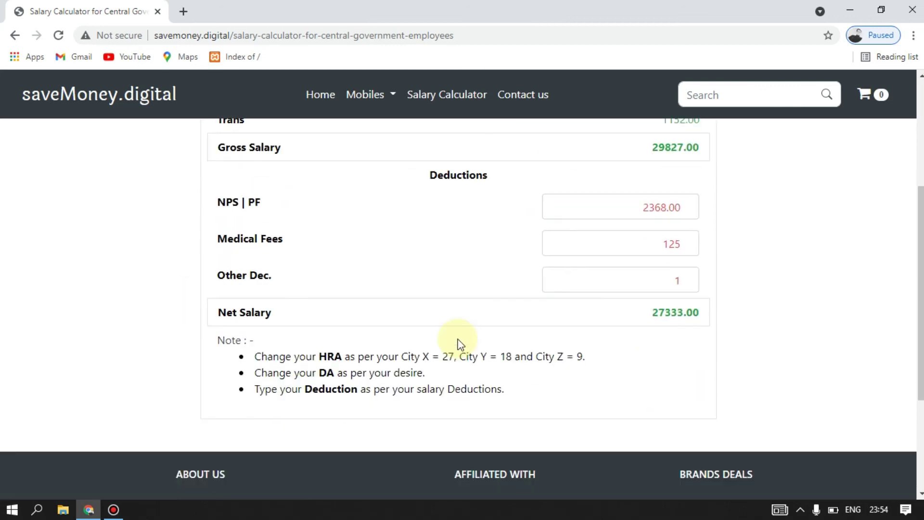
pyautogui.scroll(4, 459, 343)
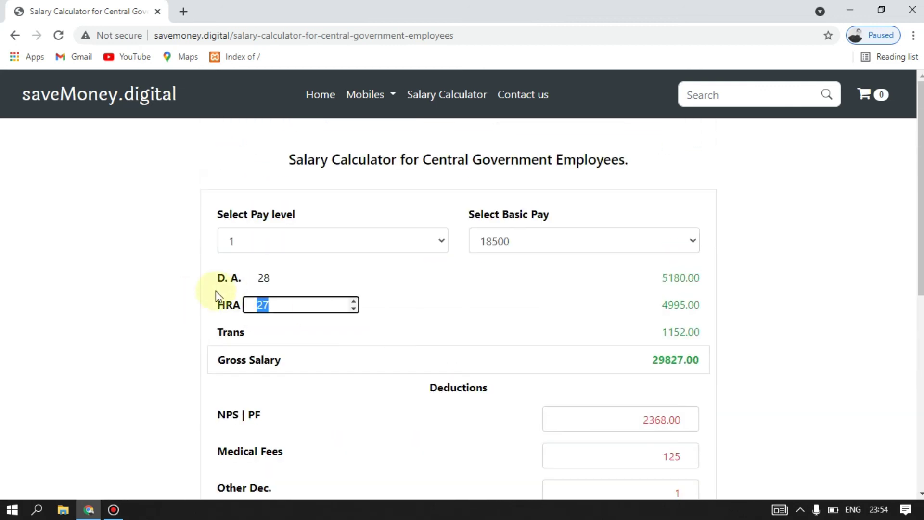
pyautogui.write('9')
pyautogui.click(268, 342)
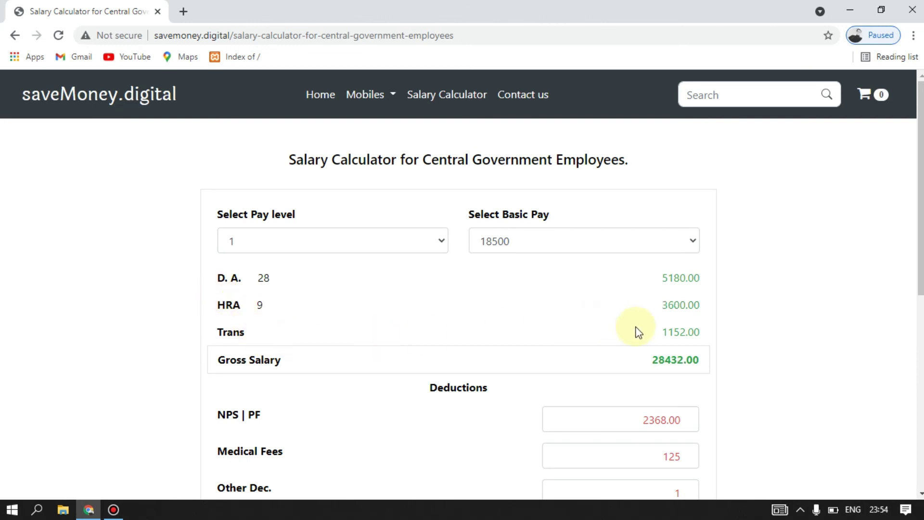
# - Check the net salary at the City Z rate, and set the HRA rate to 18 for City Y
pyautogui.scroll(-5, 638, 332)
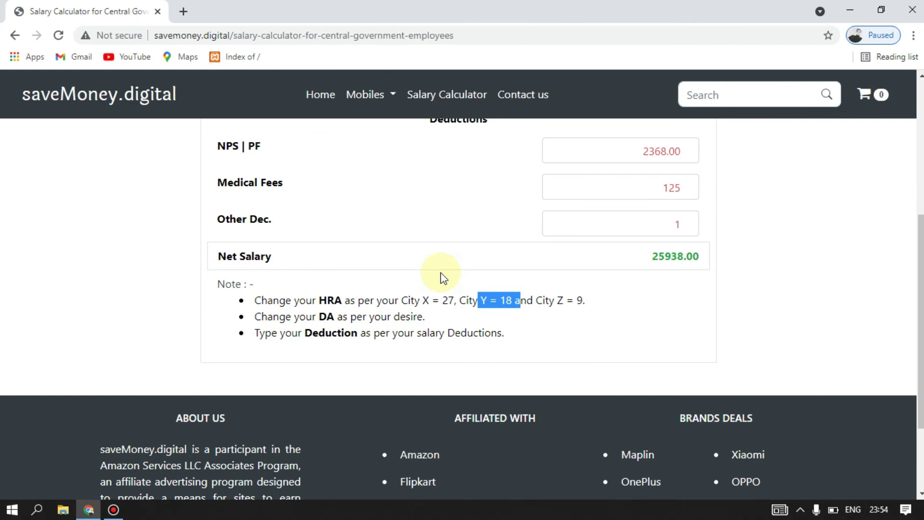
pyautogui.scroll(5, 440, 276)
pyautogui.doubleClick(252, 305)
pyautogui.write('18')
pyautogui.click(422, 325)
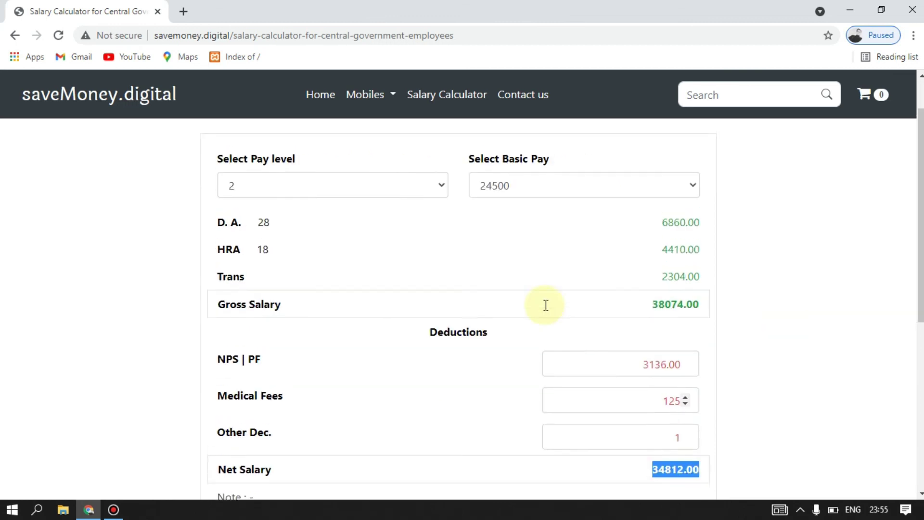
# - Reload the salary calculator for a blank calculation and look over the empty form
pyautogui.scroll(1, 545, 305)
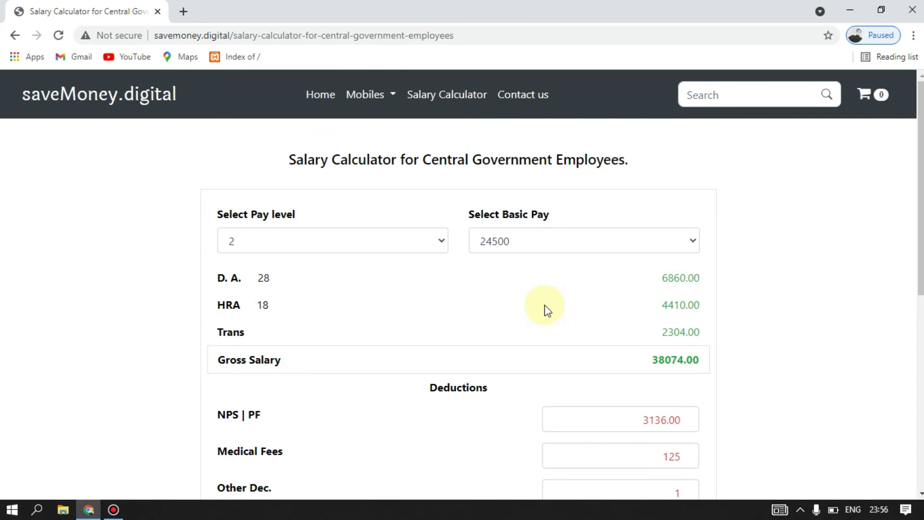
pyautogui.click(418, 95)
pyautogui.scroll(-2, 797, 258)
pyautogui.scroll(-5, 797, 258)
pyautogui.scroll(7, 797, 258)
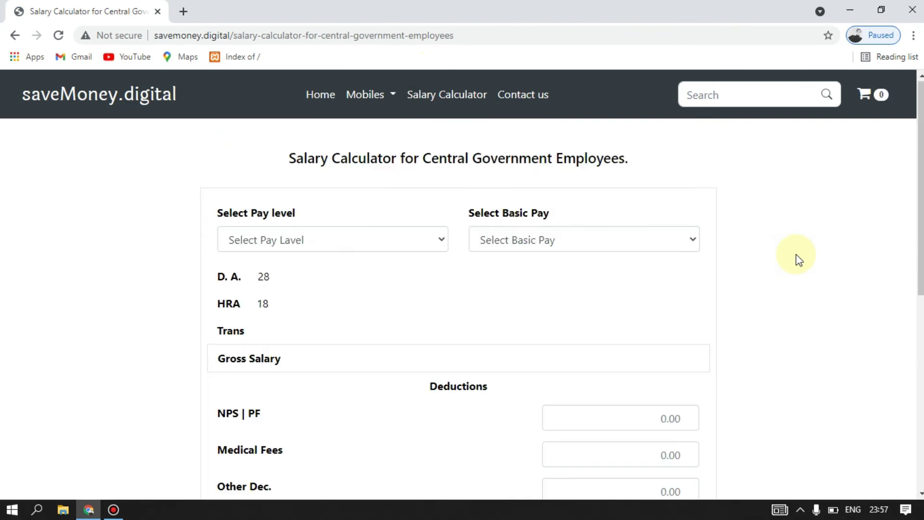
pyautogui.scroll(-5, 796, 258)
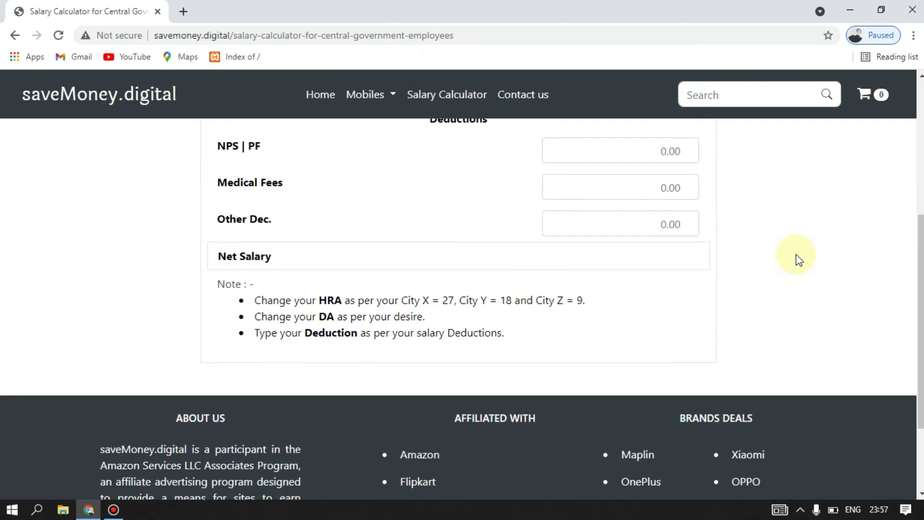
pyautogui.scroll(1, 797, 258)
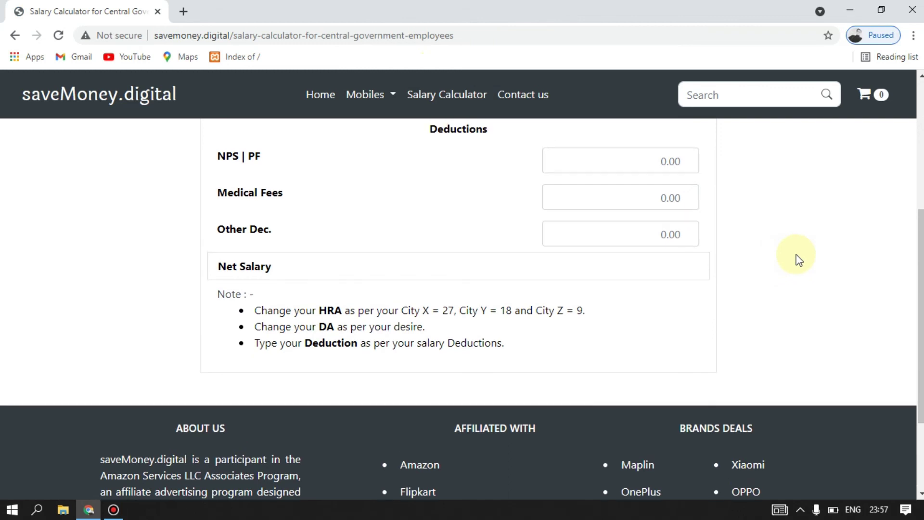
pyautogui.scroll(-1, 796, 258)
pyautogui.scroll(1, 796, 258)
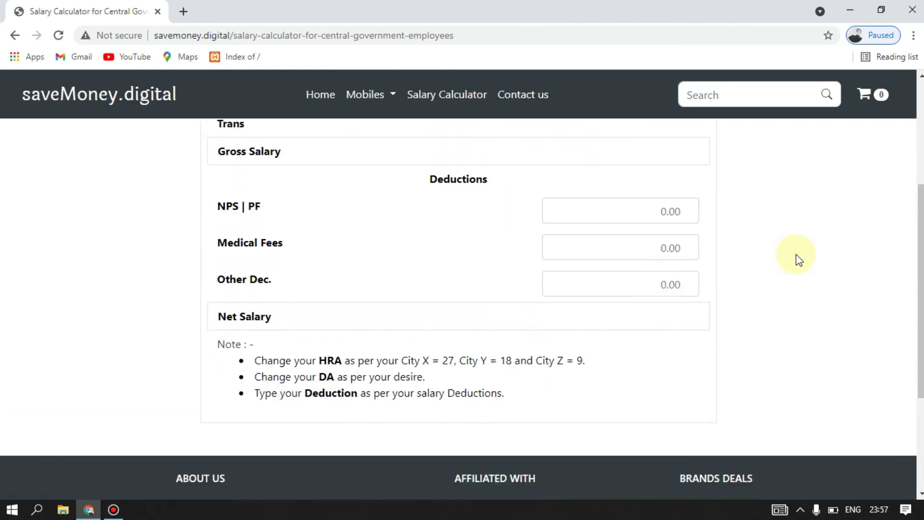
pyautogui.scroll(4, 796, 258)
pyautogui.scroll(-1, 796, 258)
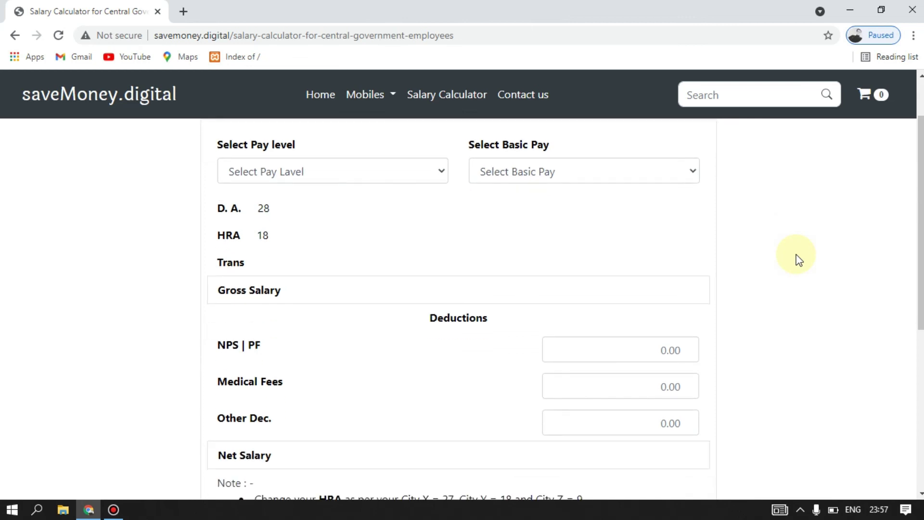
pyautogui.scroll(-1, 796, 258)
pyautogui.scroll(3, 797, 258)
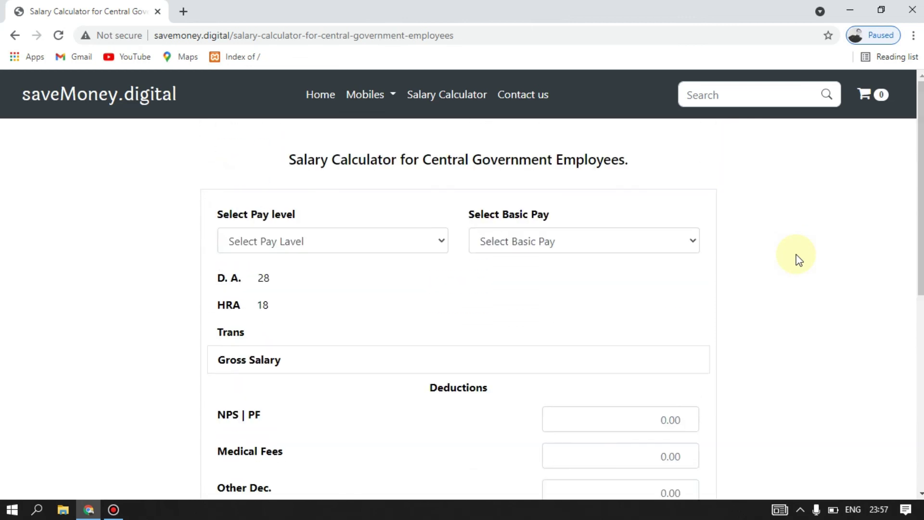